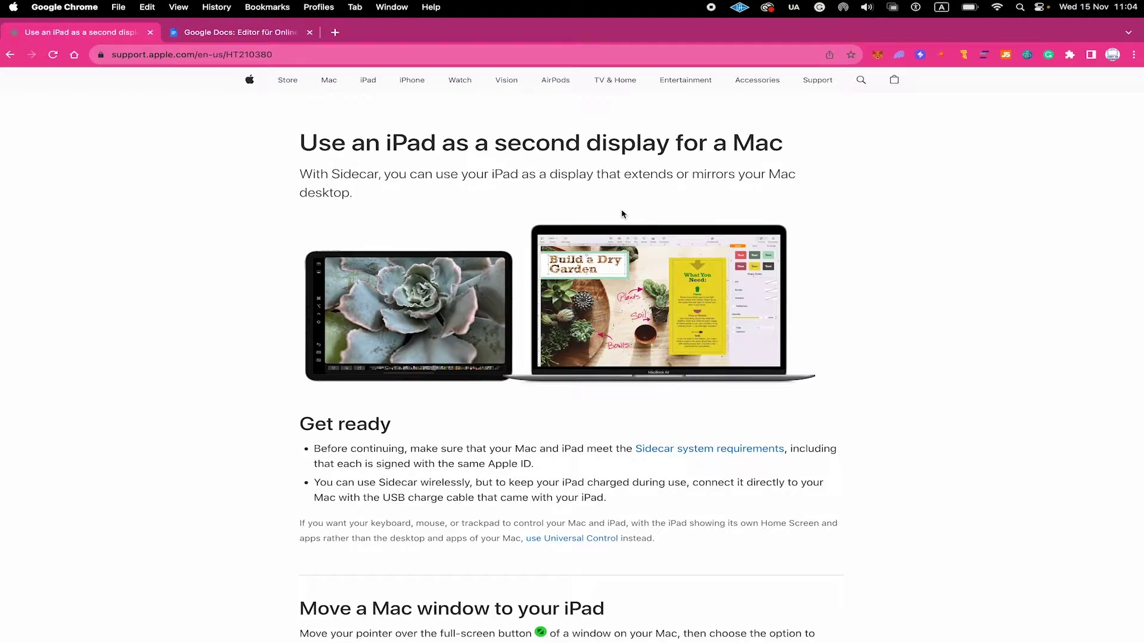
Scroll the support article down to the 'Sidecar system requirements' section.
scroll(602, 185, "down", 15)
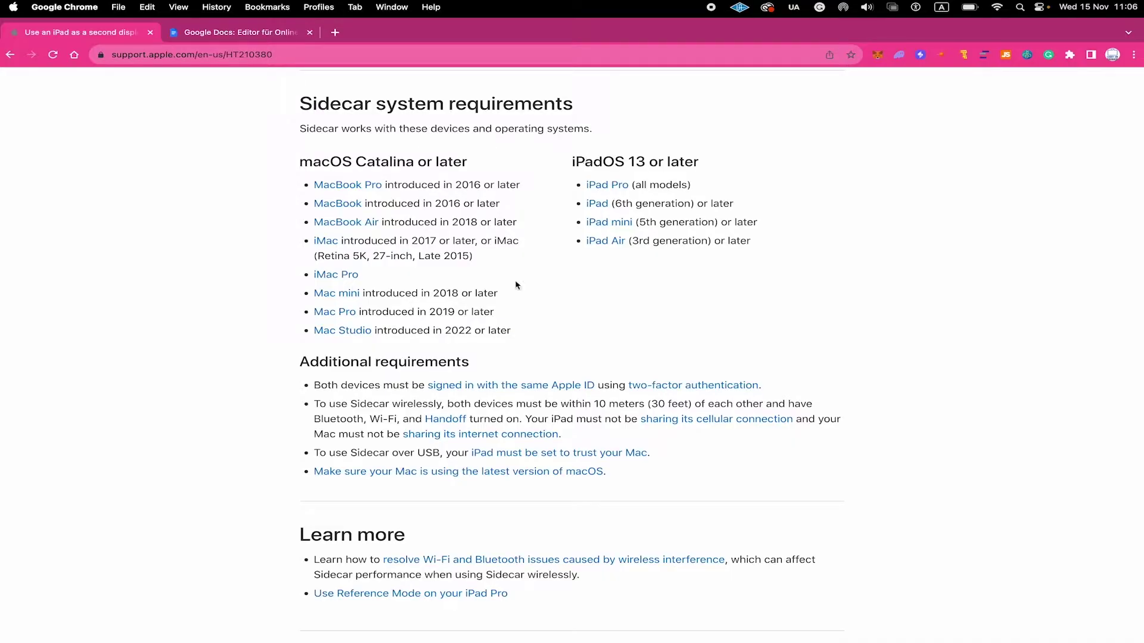
left_click(13, 7)
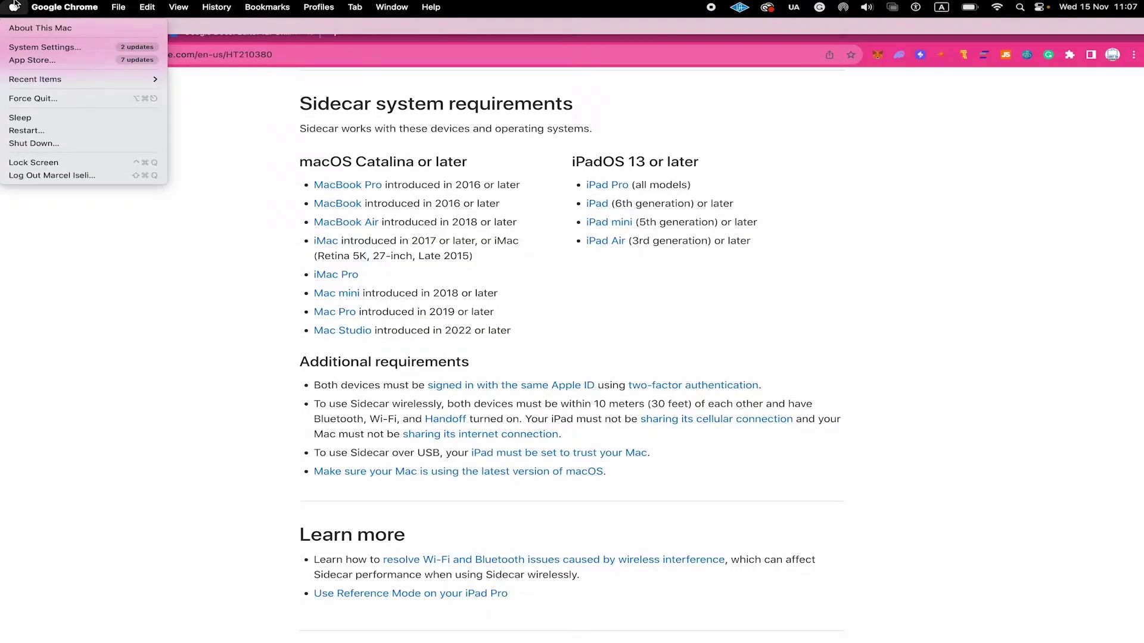
left_click(18, 27)
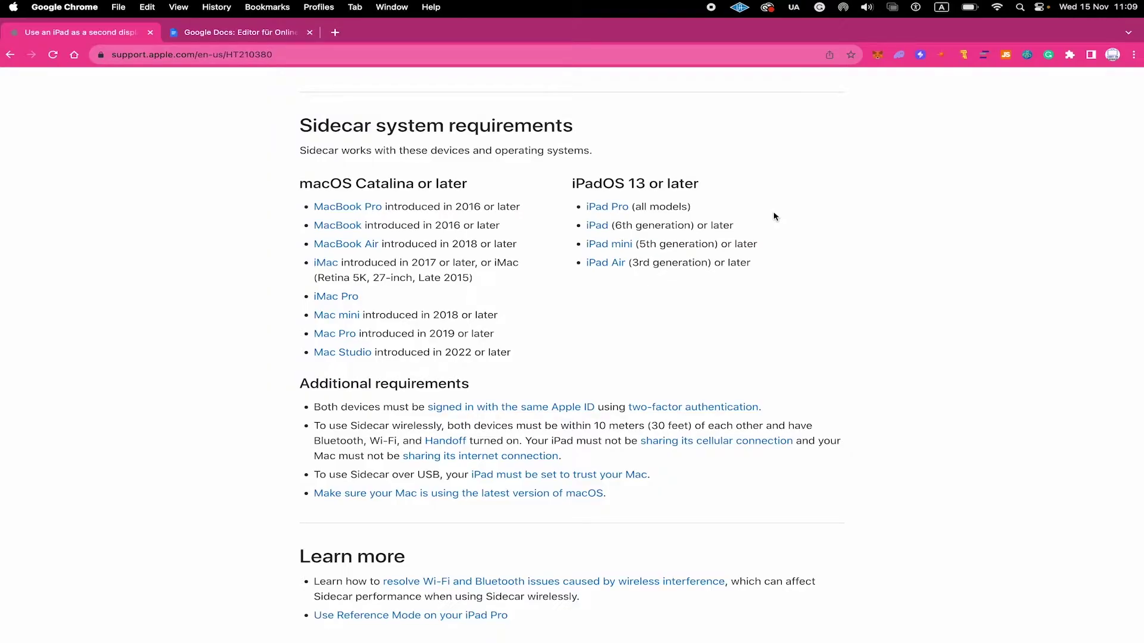
Check in Control Centre that the Mac's Wi-Fi and Bluetooth are on.
left_click(1039, 8)
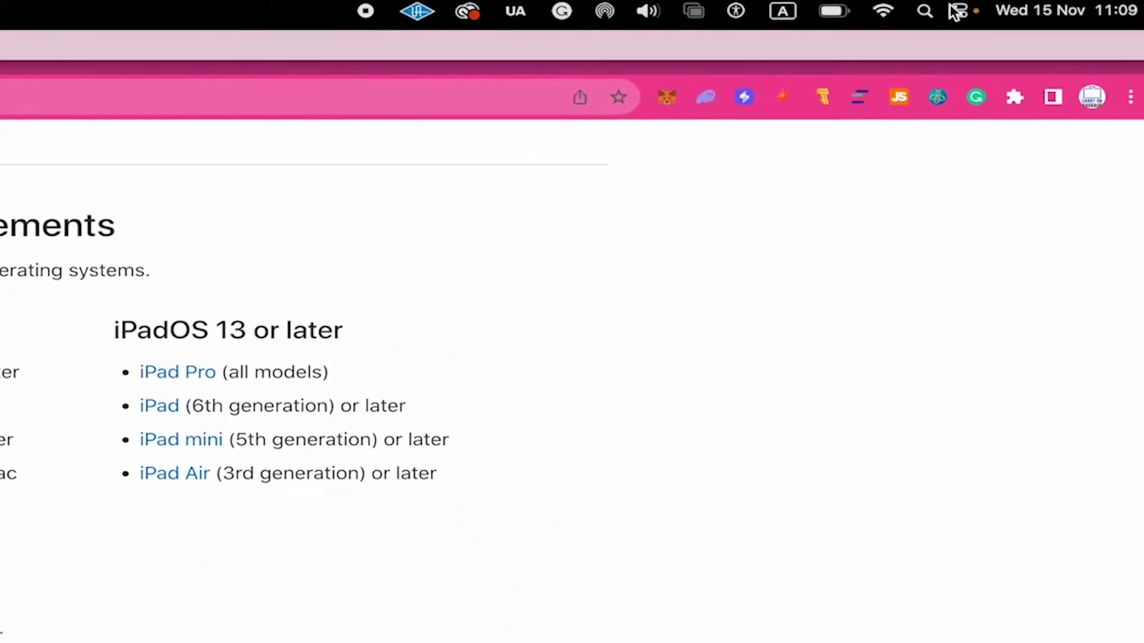
left_click(960, 12)
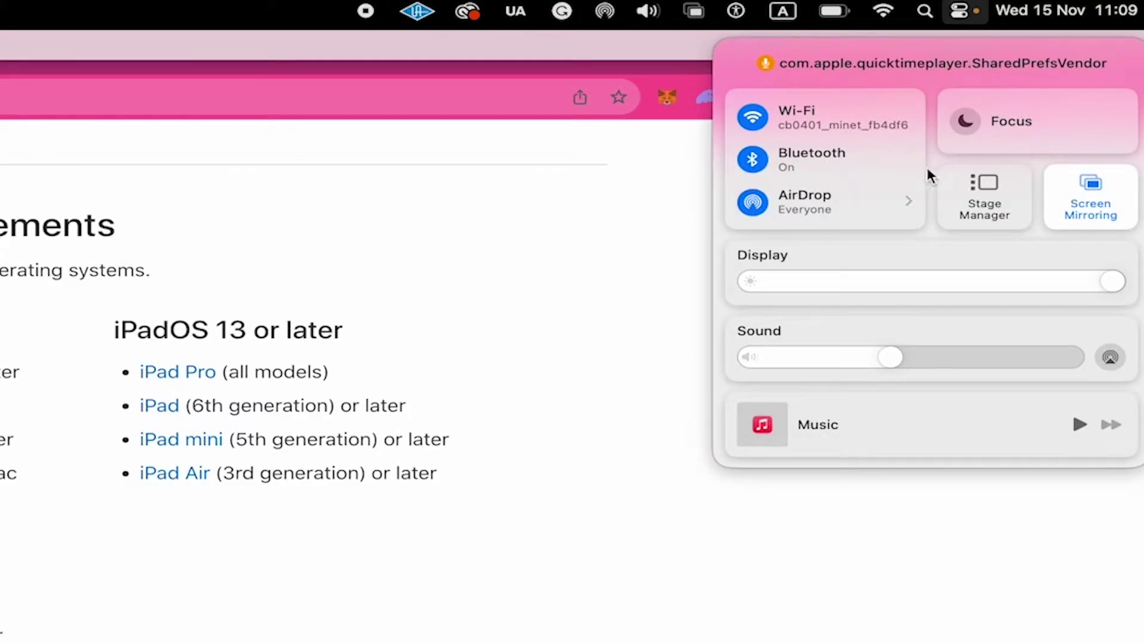
left_click(560, 322)
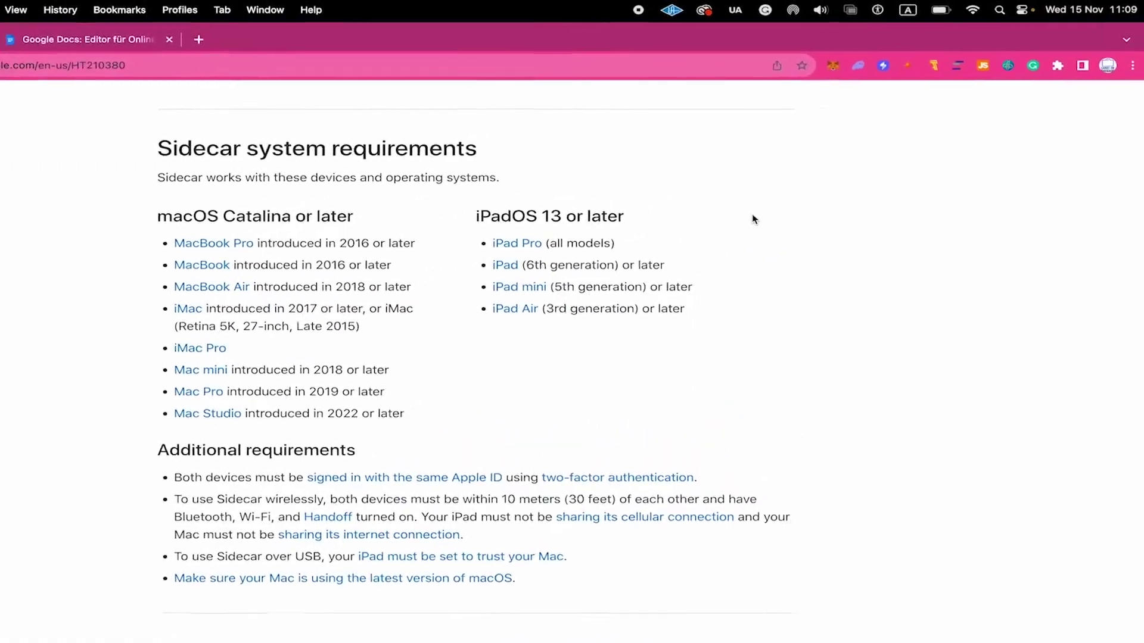
Search Spotlight for 'bluetooth' and open the Bluetooth pane of System Settings.
left_click(952, 16)
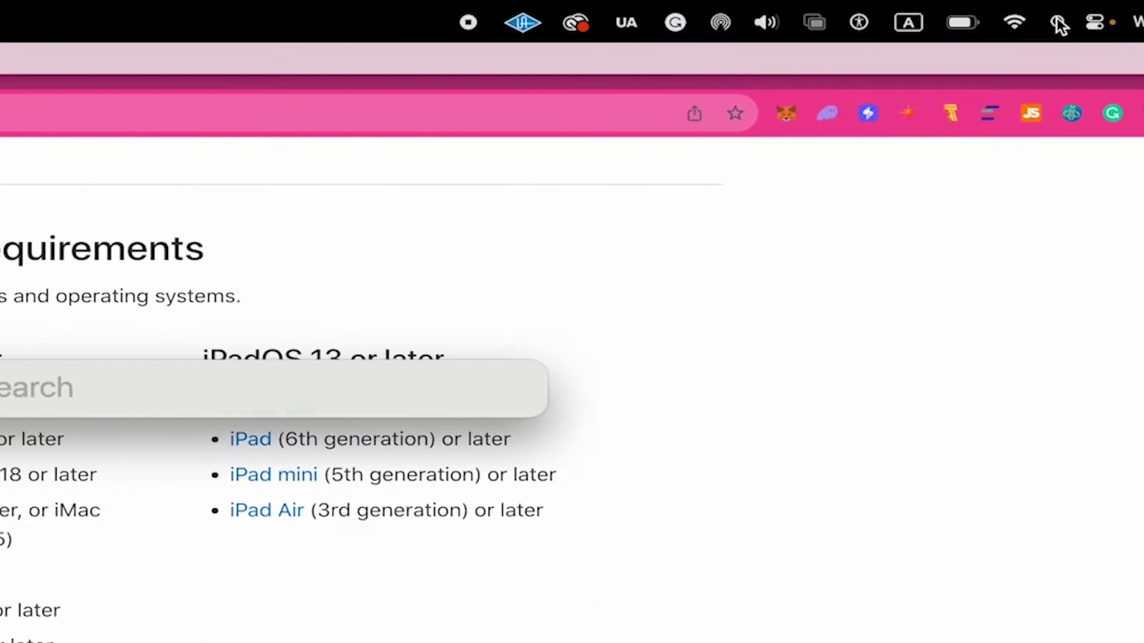
type("blueoo")
key("BackSpace")
key("BackSpace")
type("tooth")
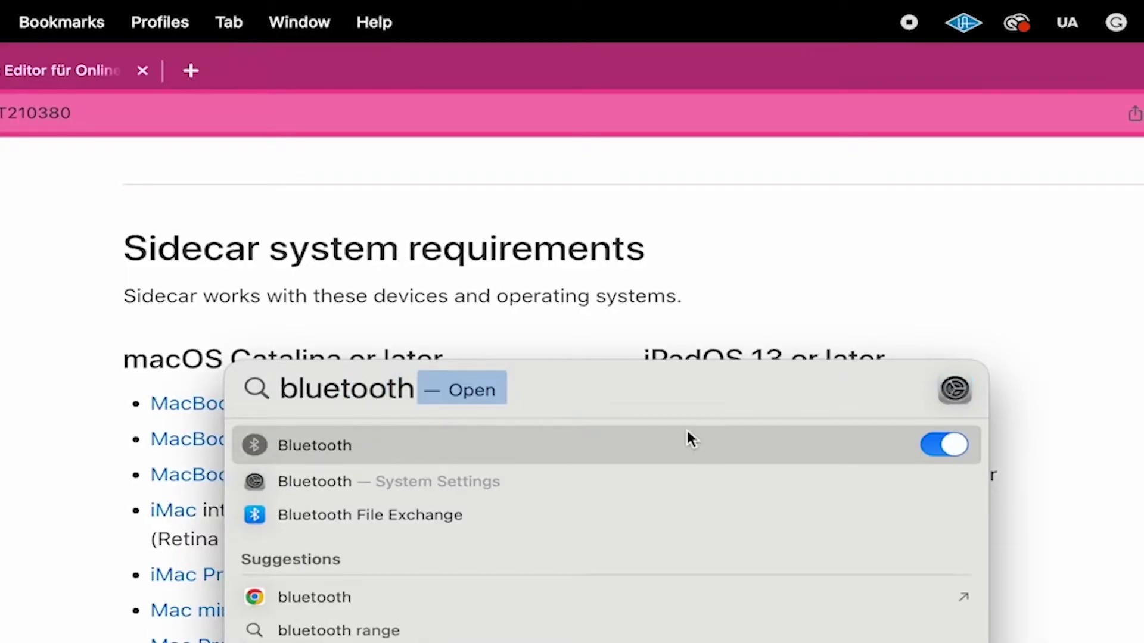
left_click(410, 487)
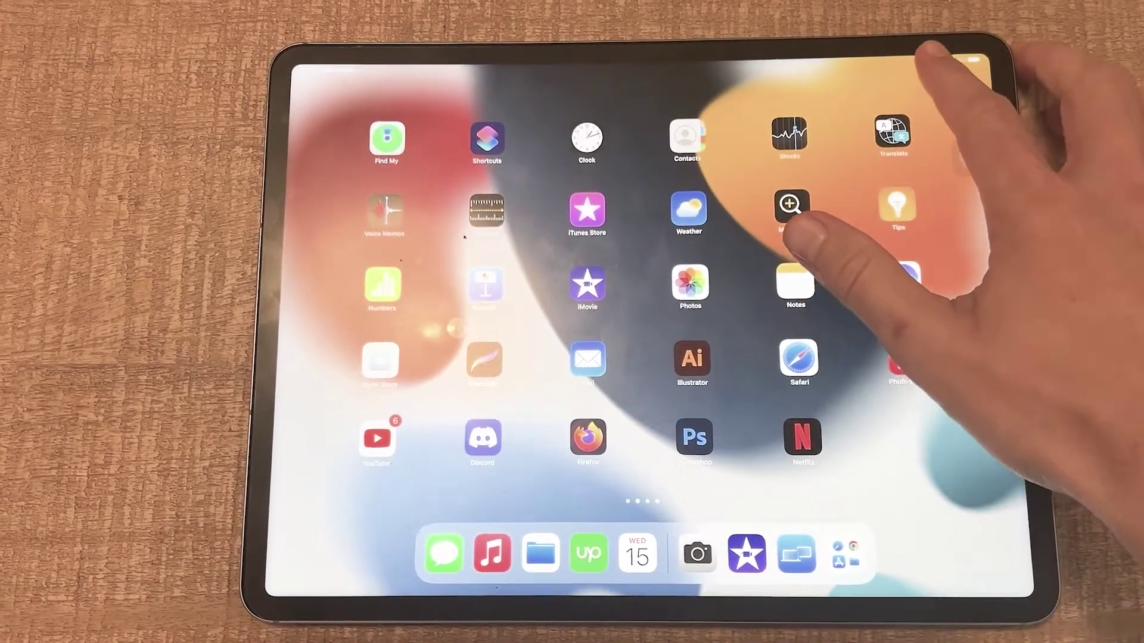
Turn on the iPad's Bluetooth from its Control Center, then dismiss Control Center.
left_click_drag(959, 59, 953, 155)
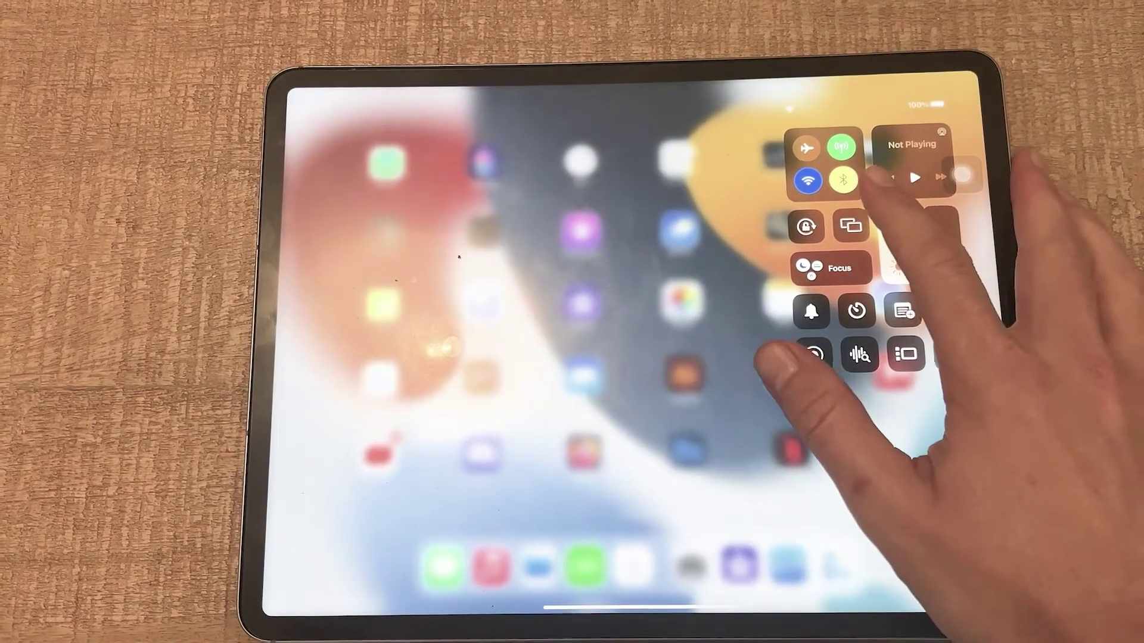
left_click(844, 181)
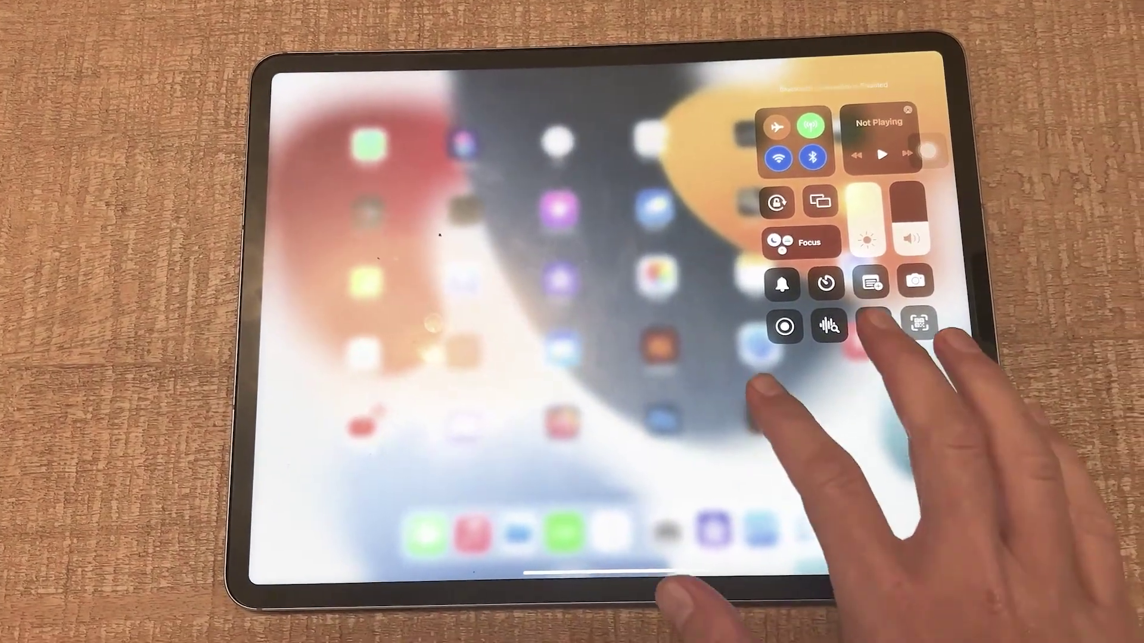
left_click(876, 387)
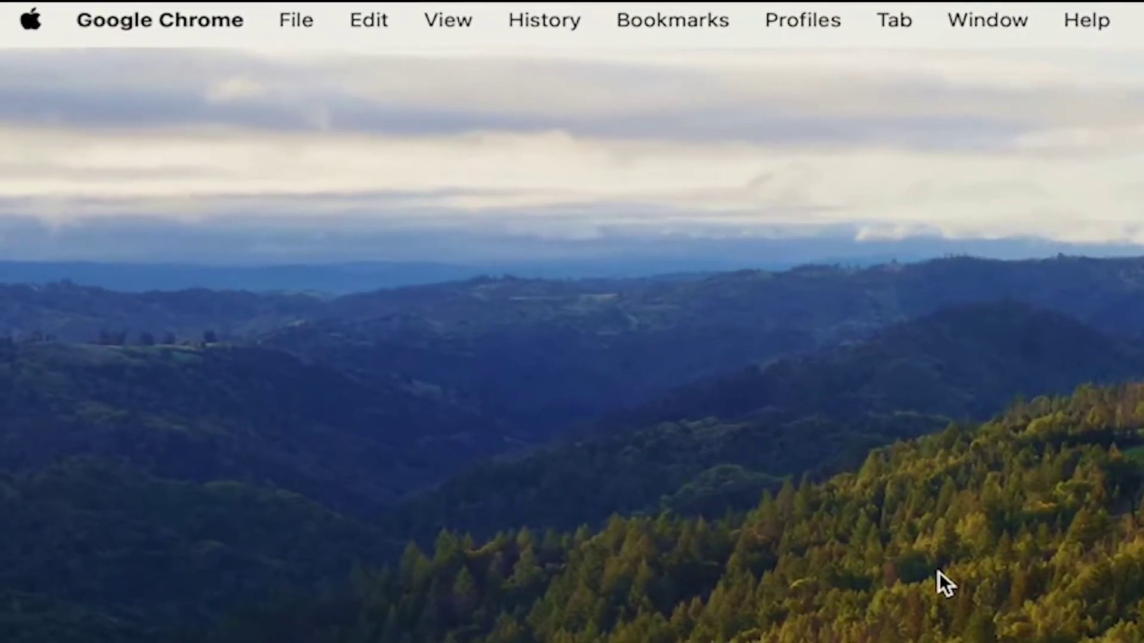
Open System Settings > General > AirDrop & Handoff to confirm Handoff is allowed.
left_click(45, 3)
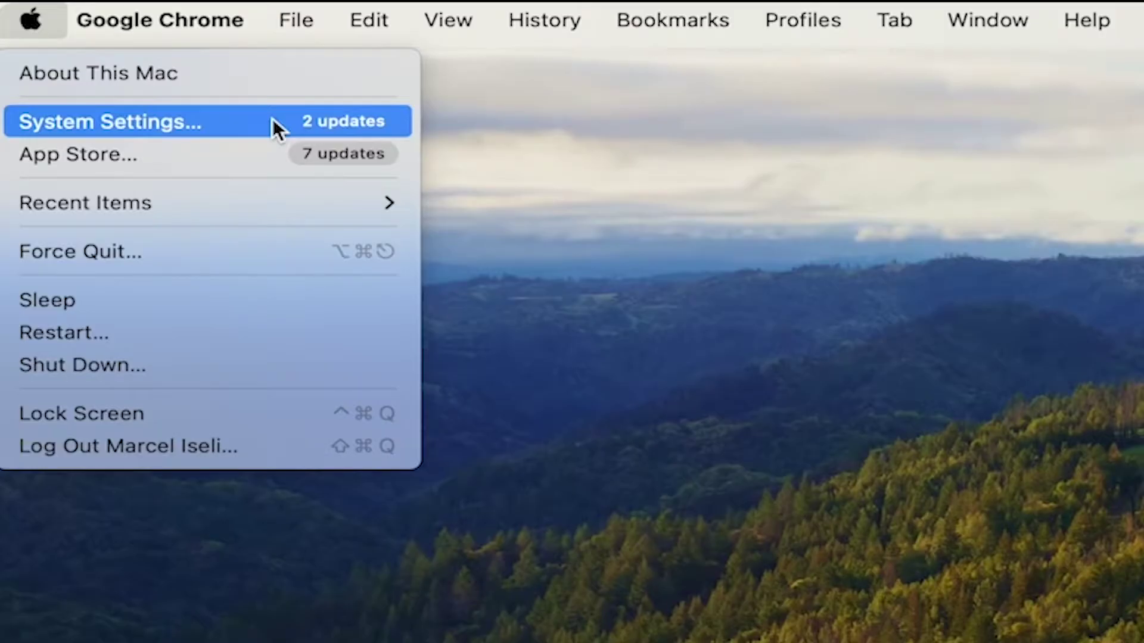
left_click(278, 123)
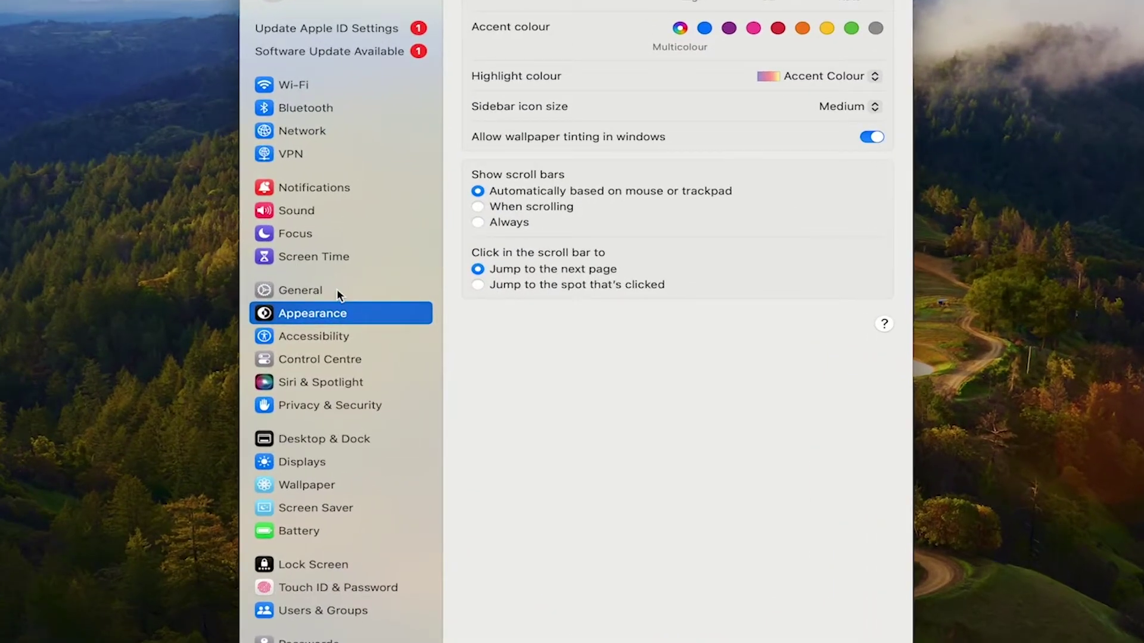
left_click(405, 298)
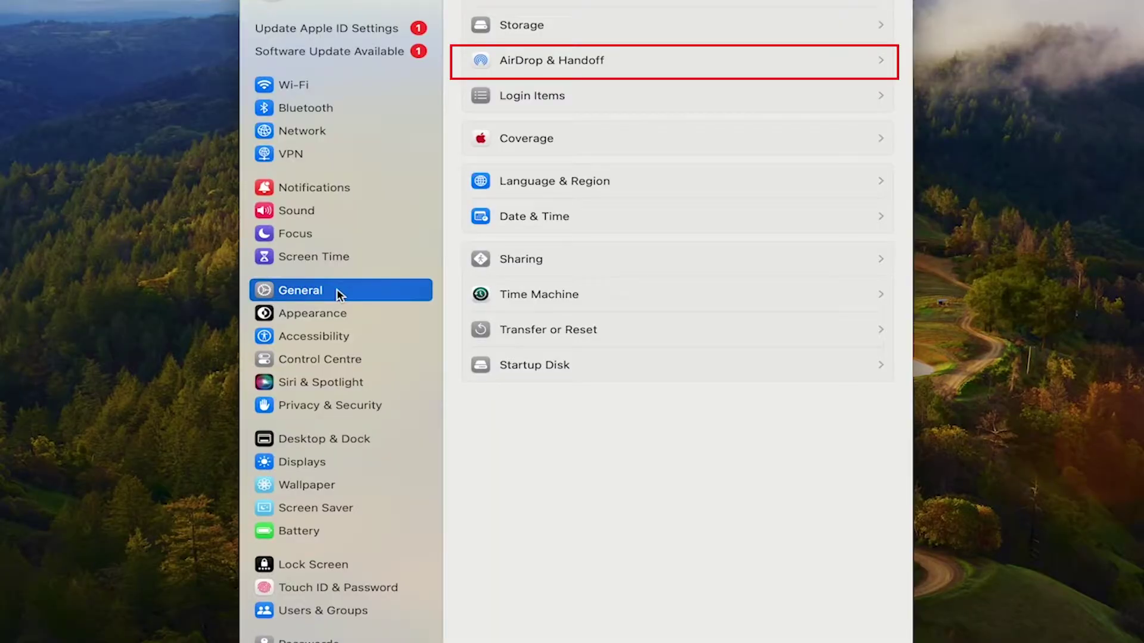
left_click(630, 59)
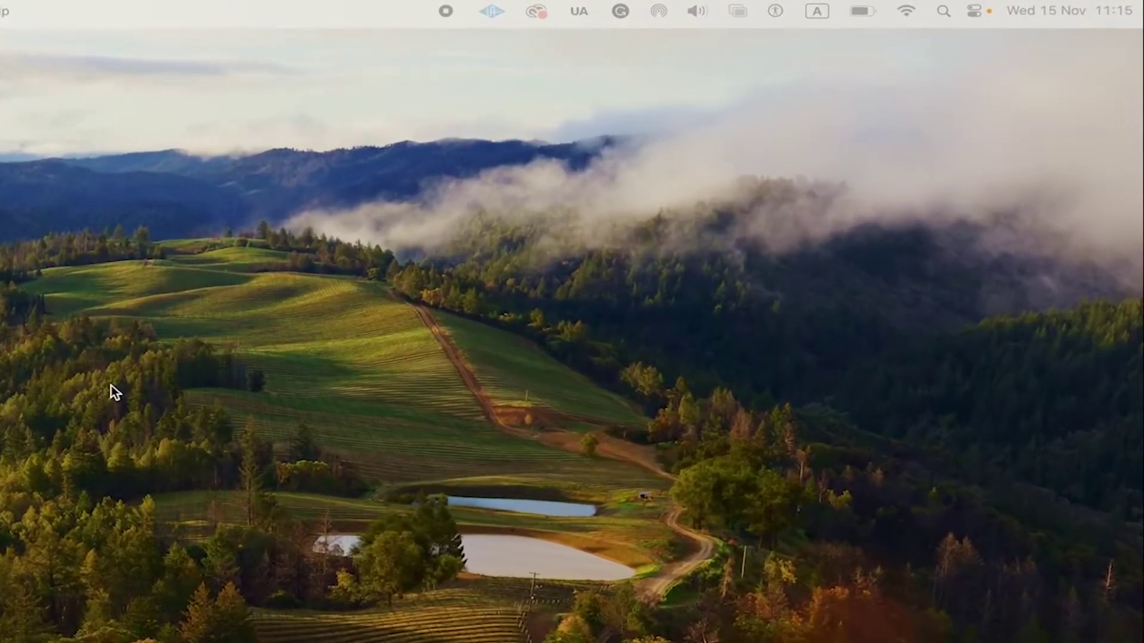
left_click(1038, 7)
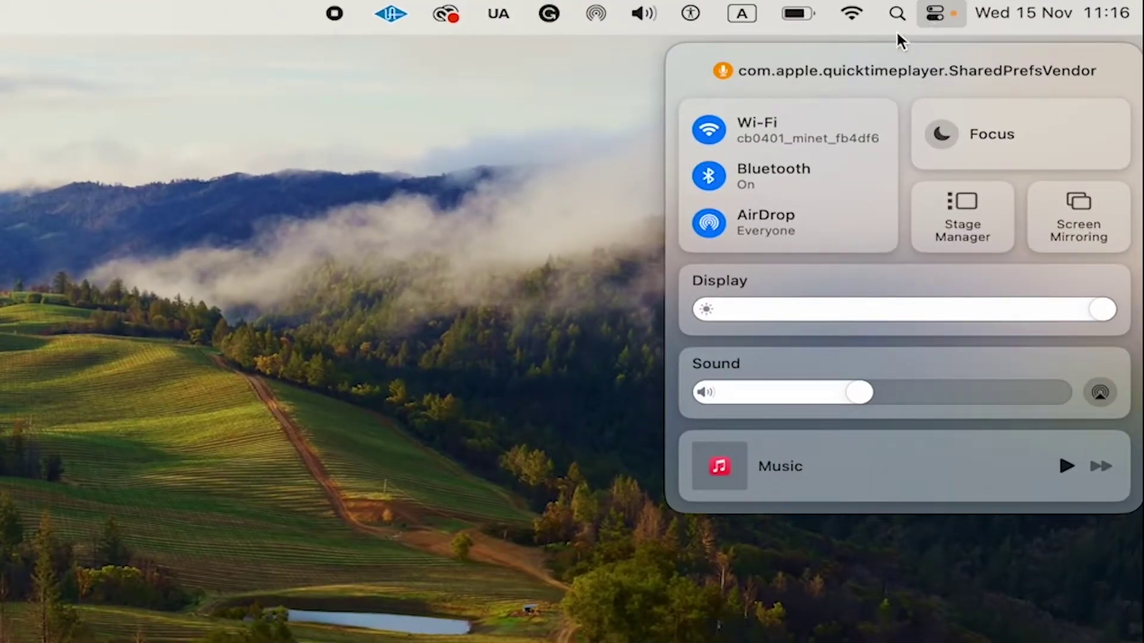
left_click(1075, 207)
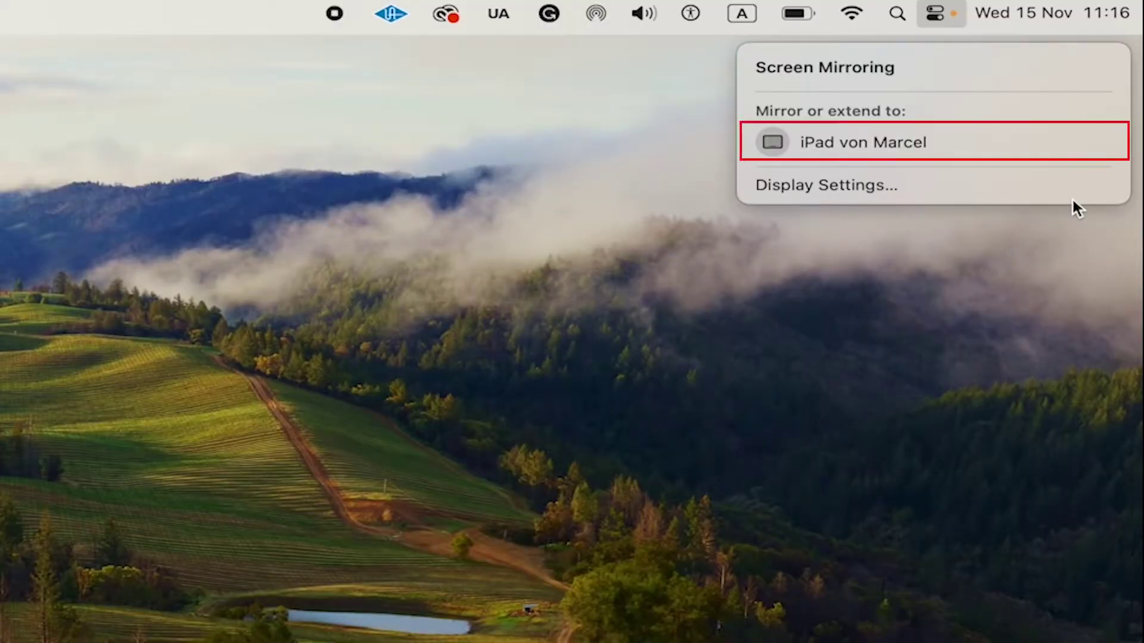
left_click(899, 146)
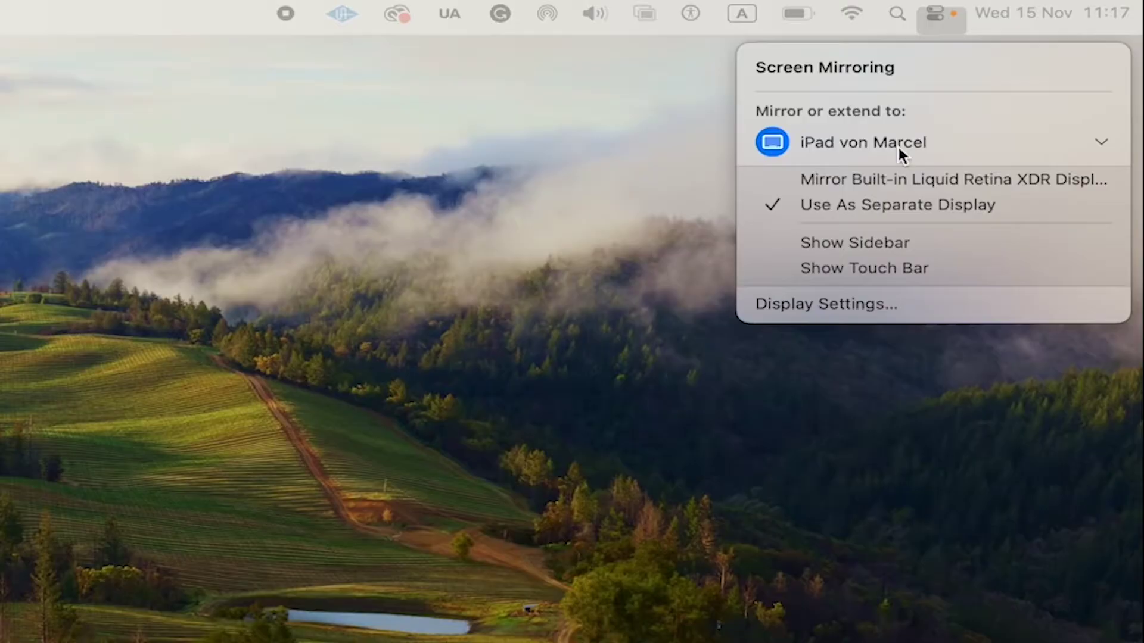
left_click(598, 214)
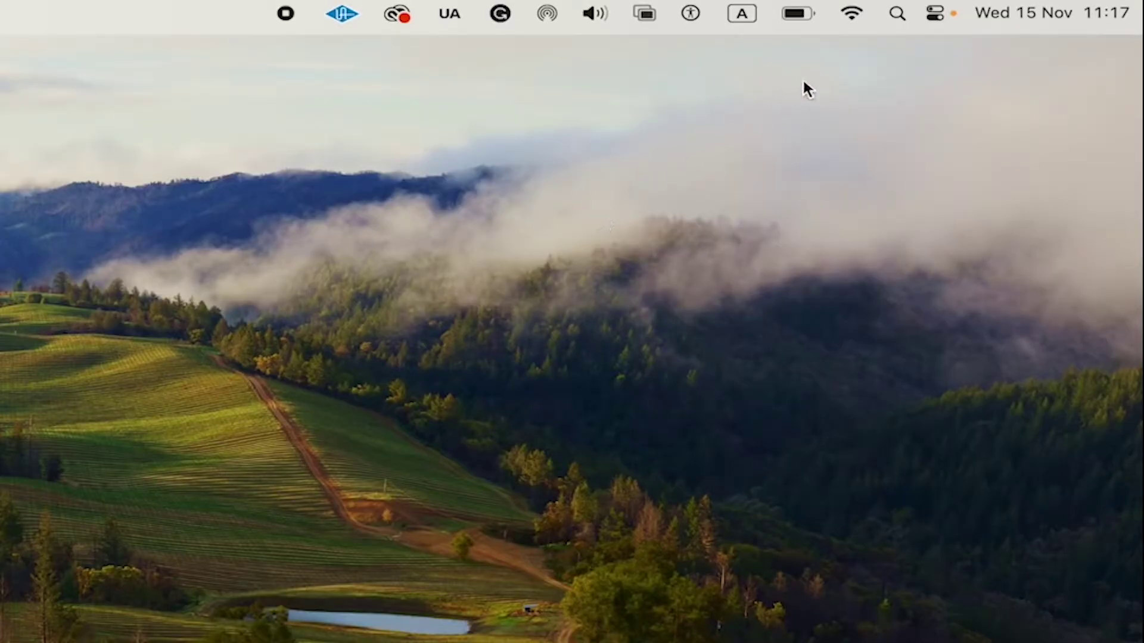
left_click(935, 15)
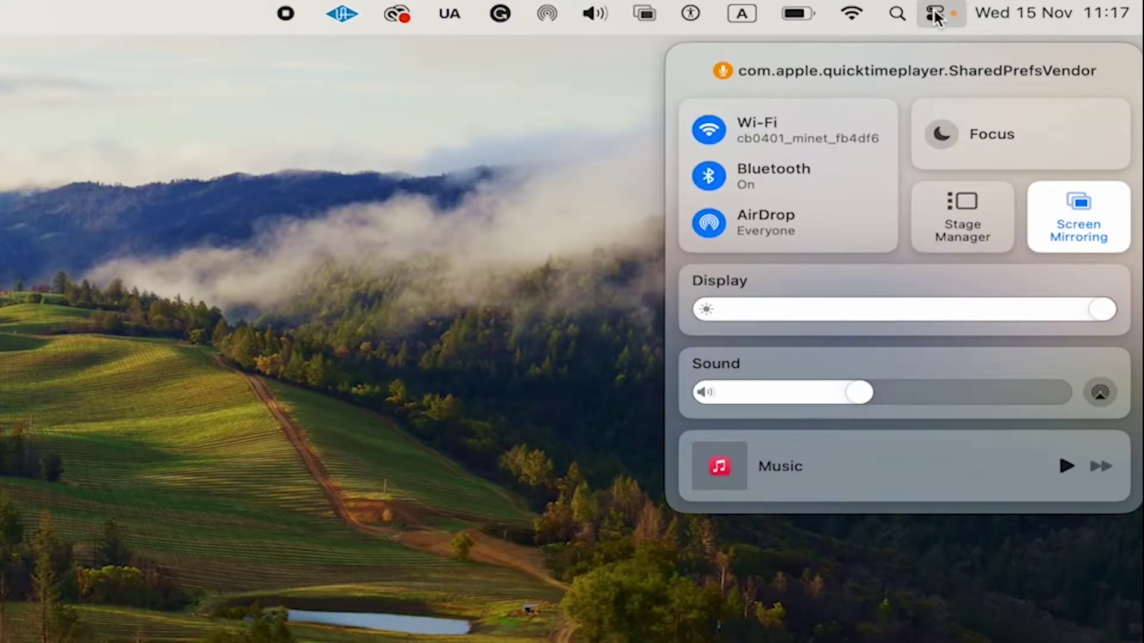
left_click(489, 348)
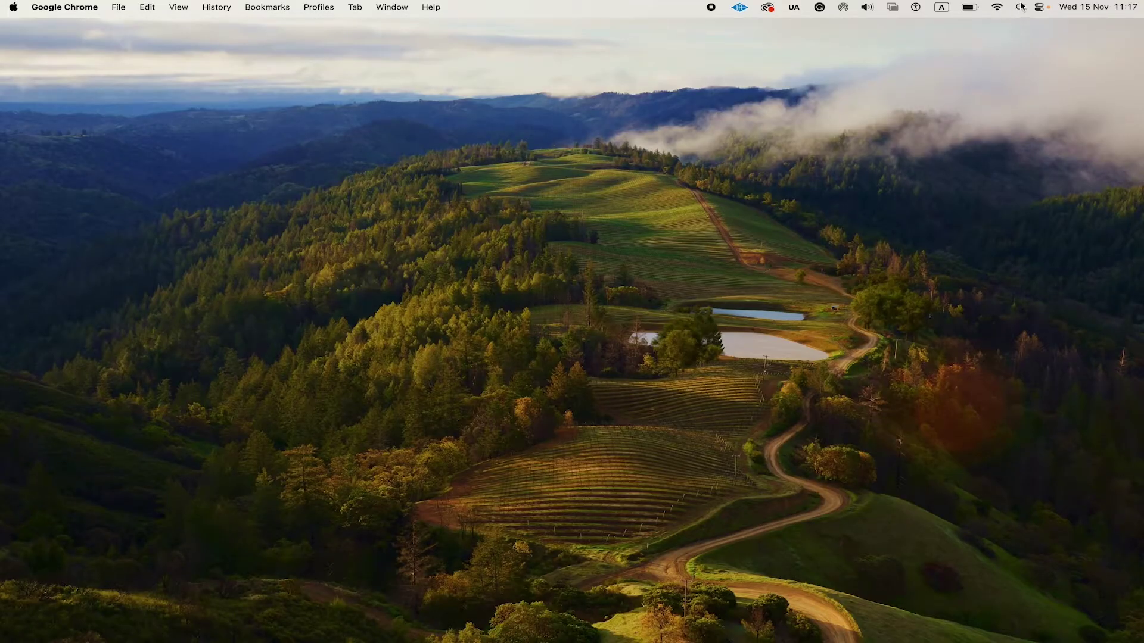
left_click(1020, 8)
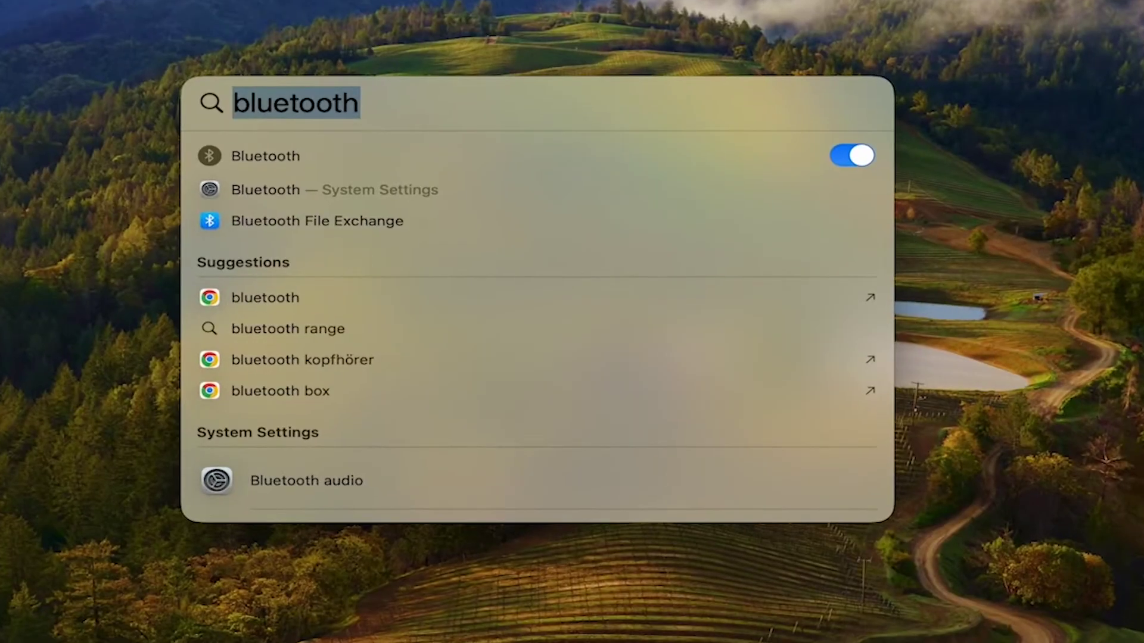
Open Displays via Spotlight and extend the Mac desktop onto the iPad.
type("displays")
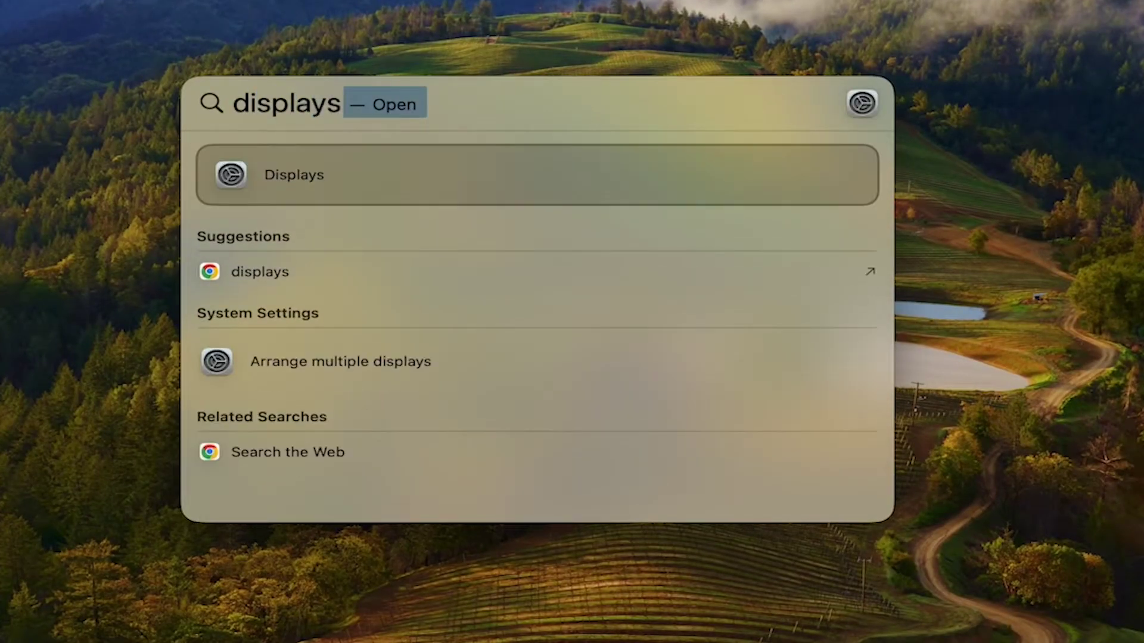
left_click(322, 174)
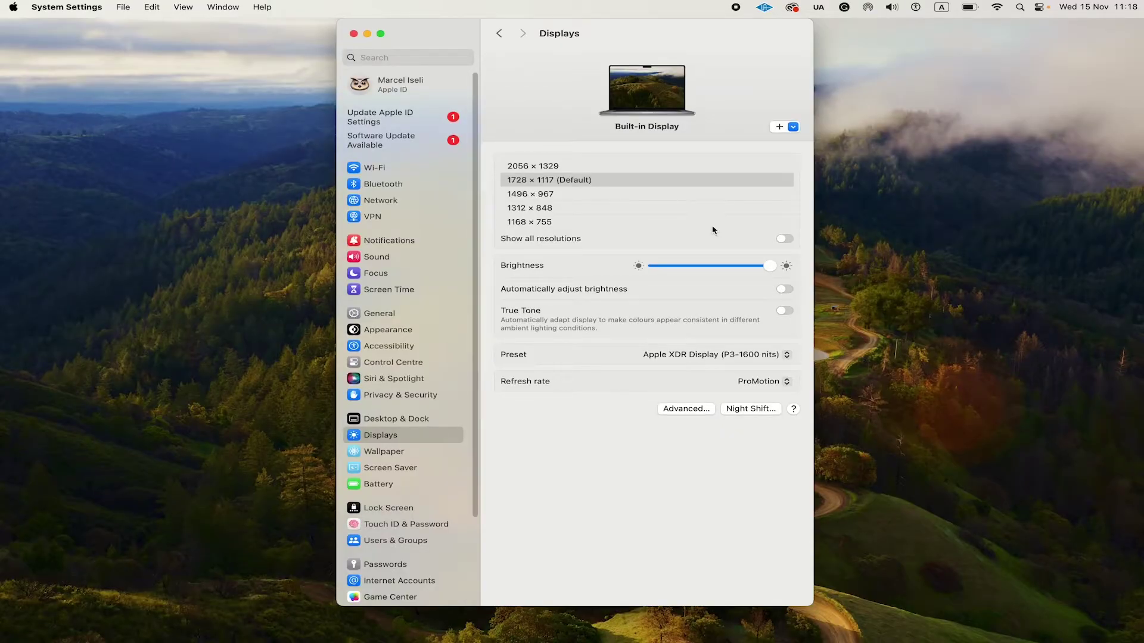
left_click(779, 127)
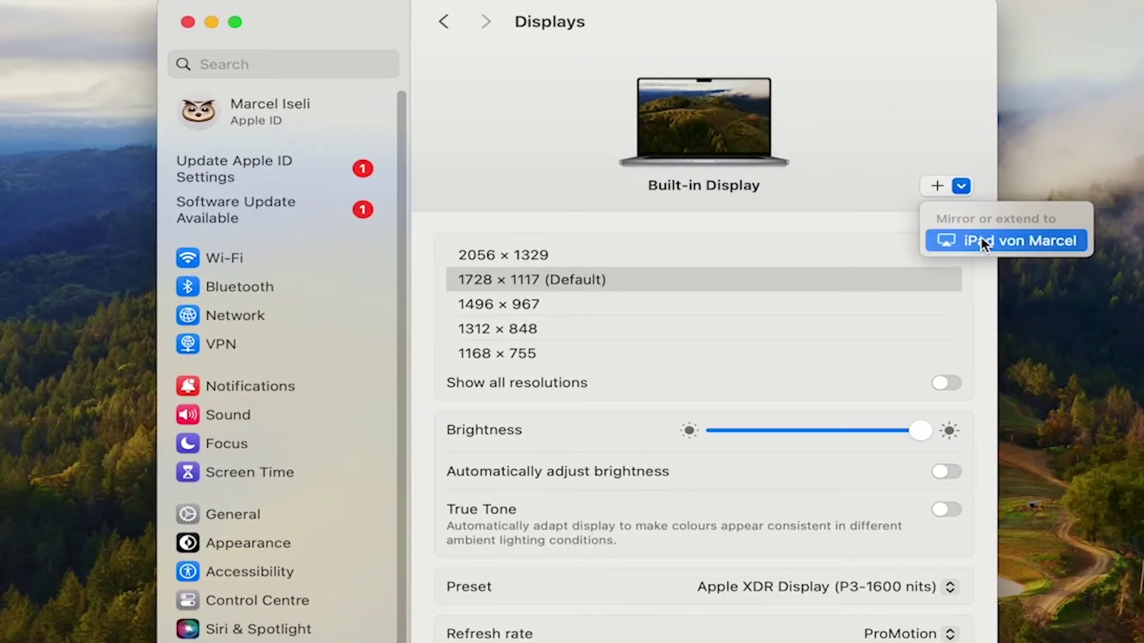
left_click(981, 242)
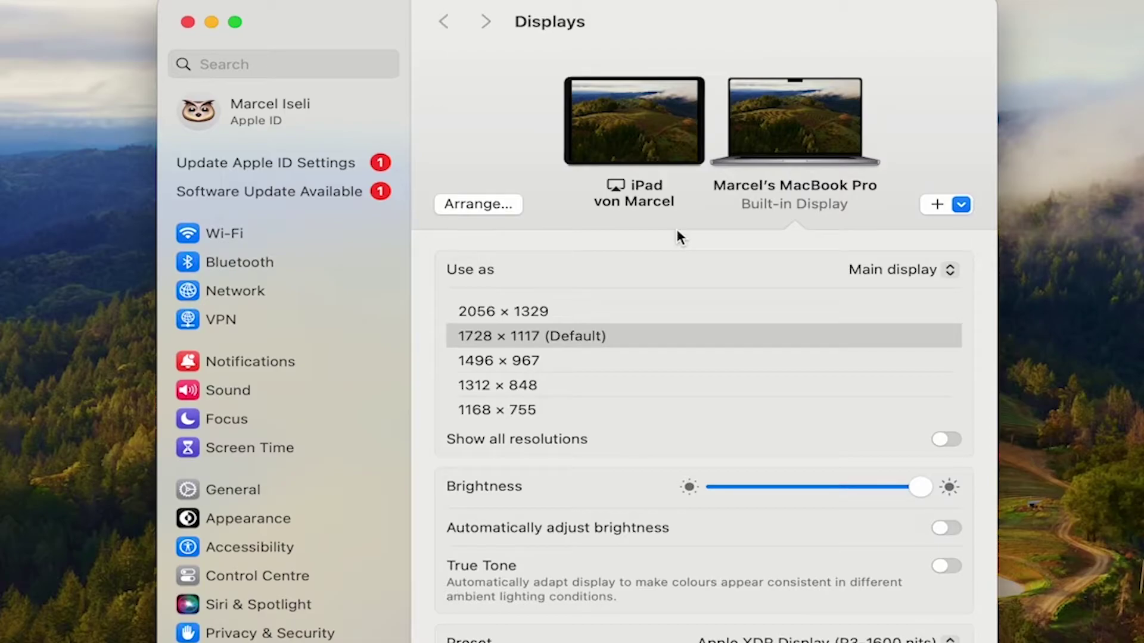
left_click(464, 209)
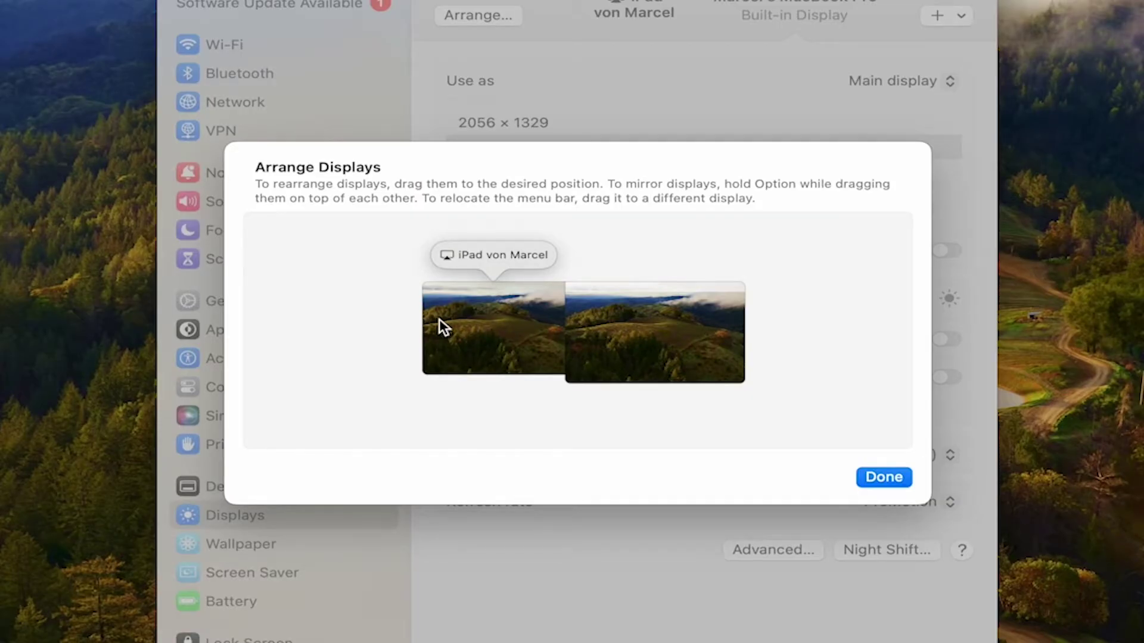
Position the iPad display left of the MacBook, slightly raised, and confirm the arrangement.
left_click_drag(439, 319, 536, 398)
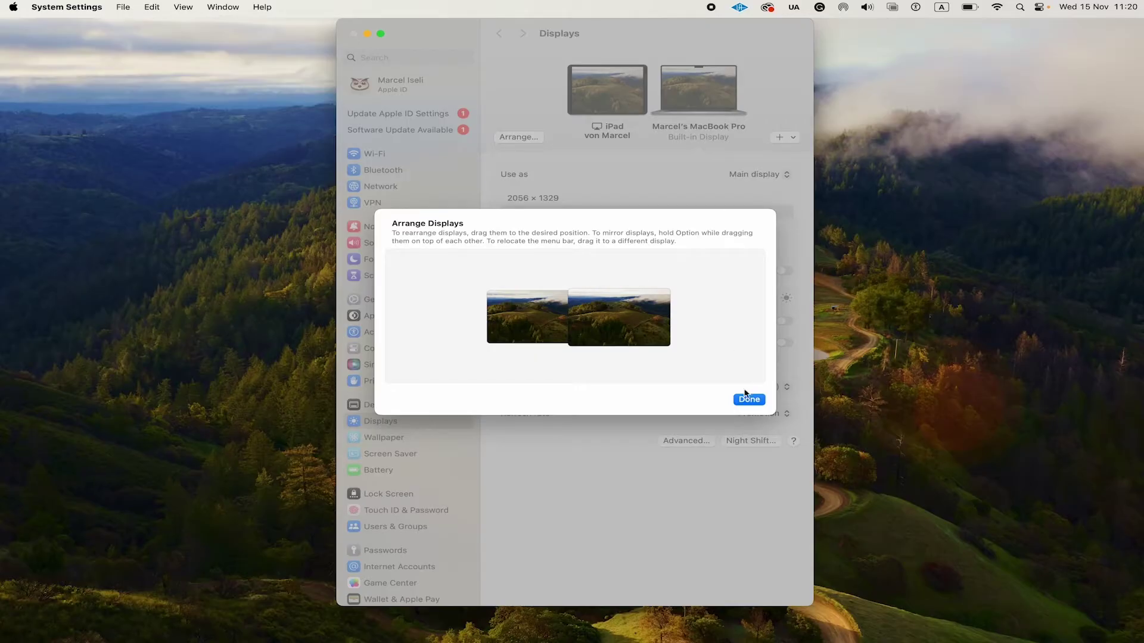
left_click(885, 478)
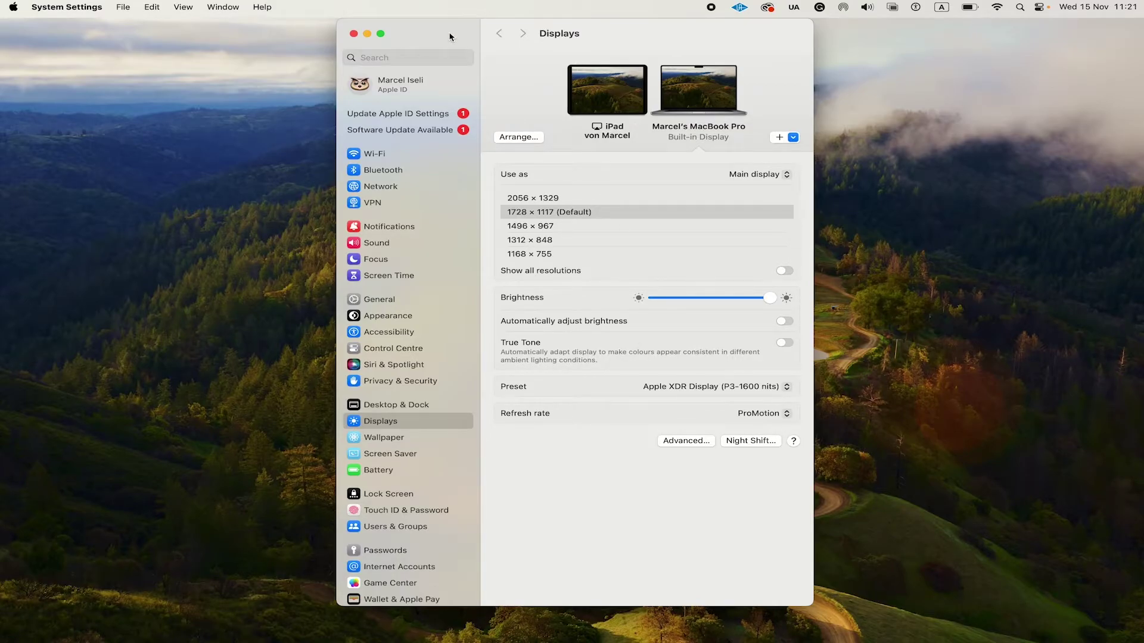
mouse_move(450, 37)
left_mouse_down()
mouse_move(63, 49)
mouse_move(548, 45)
mouse_move(461, 47)
left_mouse_up()
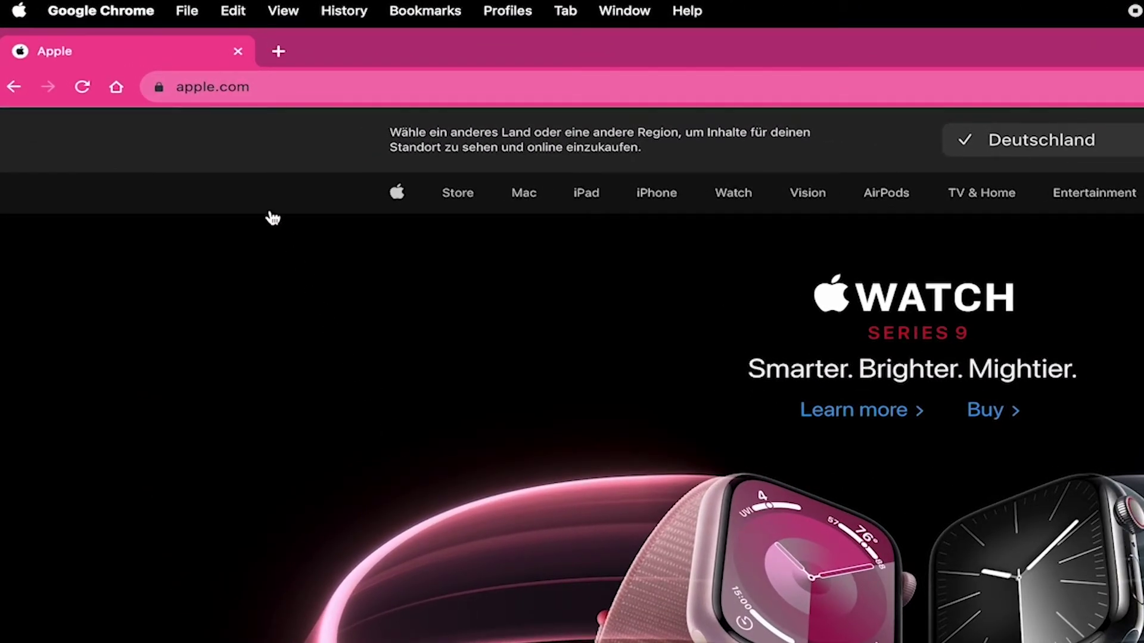
Exit full screen on the Apple website window and move it to the iPad.
mouse_move(123, 5)
mouse_move(62, 43)
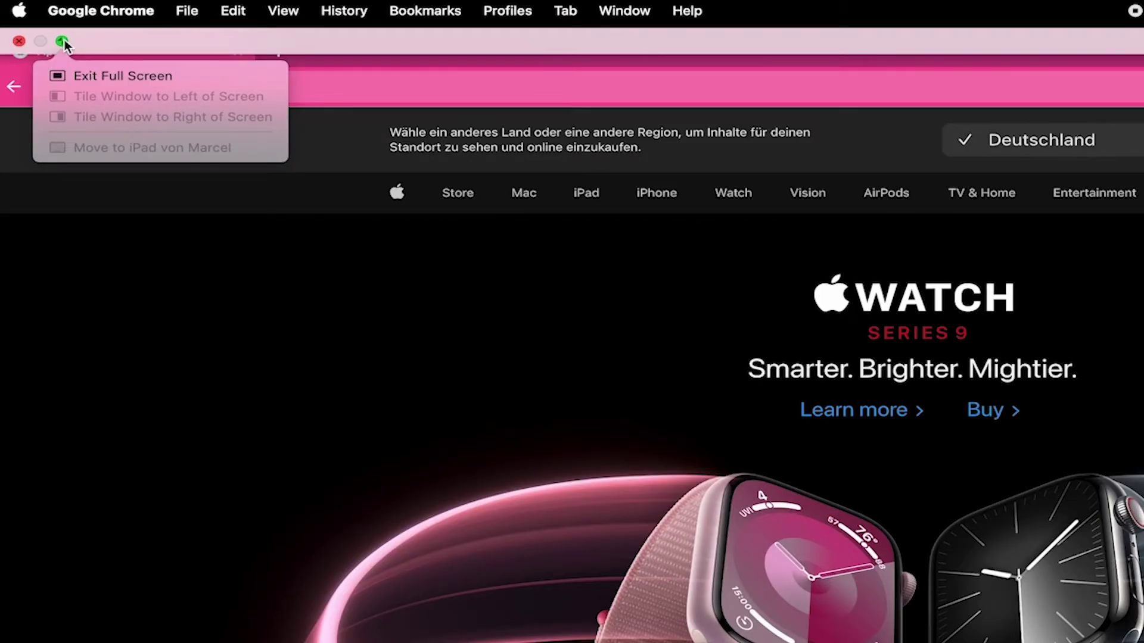
left_click(62, 43)
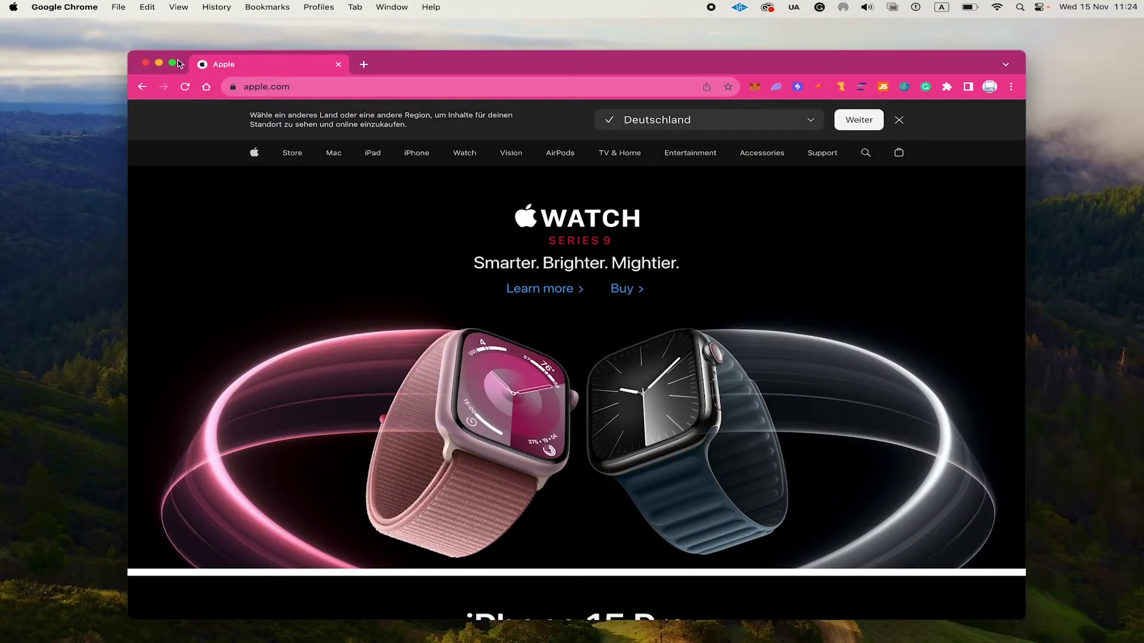
mouse_move(174, 64)
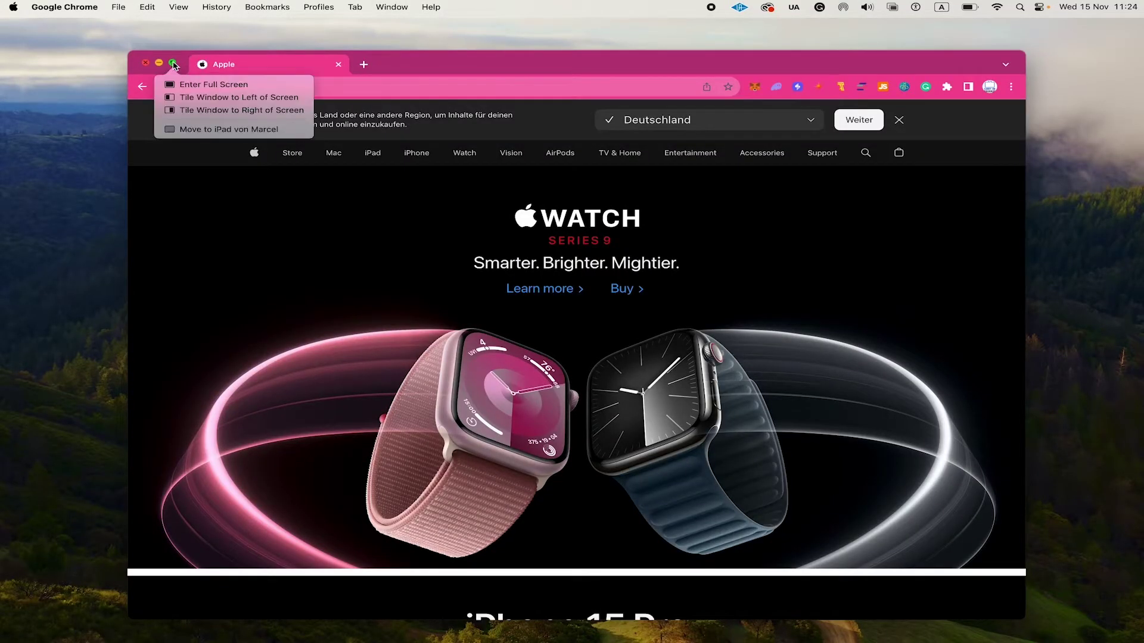
left_click(203, 129)
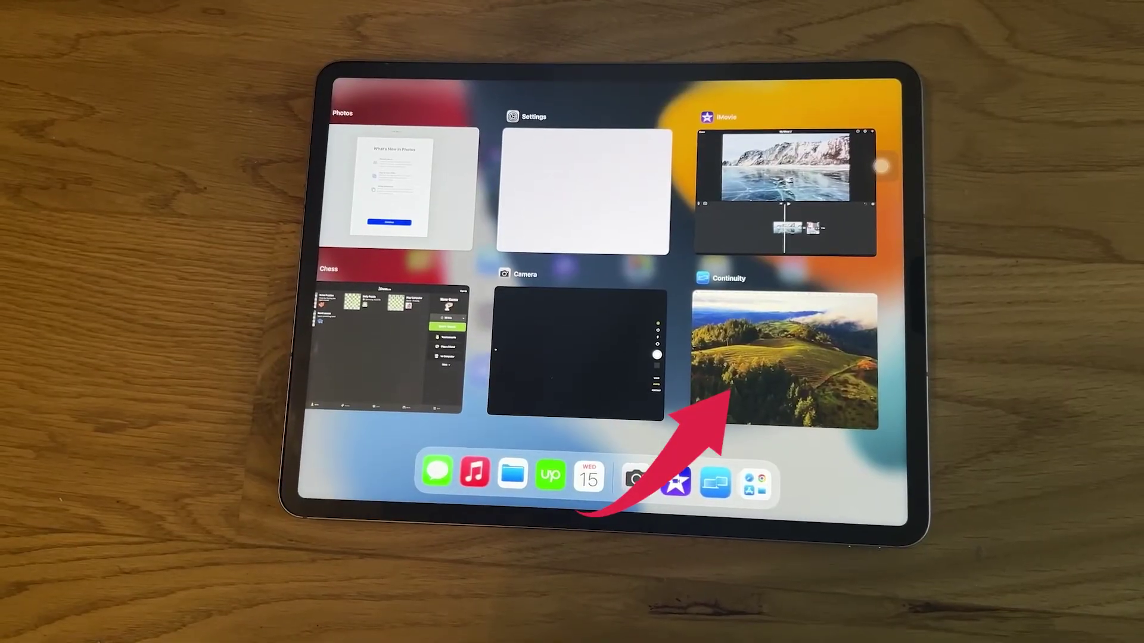
Pick the Continuity card in the iPad app switcher to show the extended Mac desktop.
left_click(781, 309)
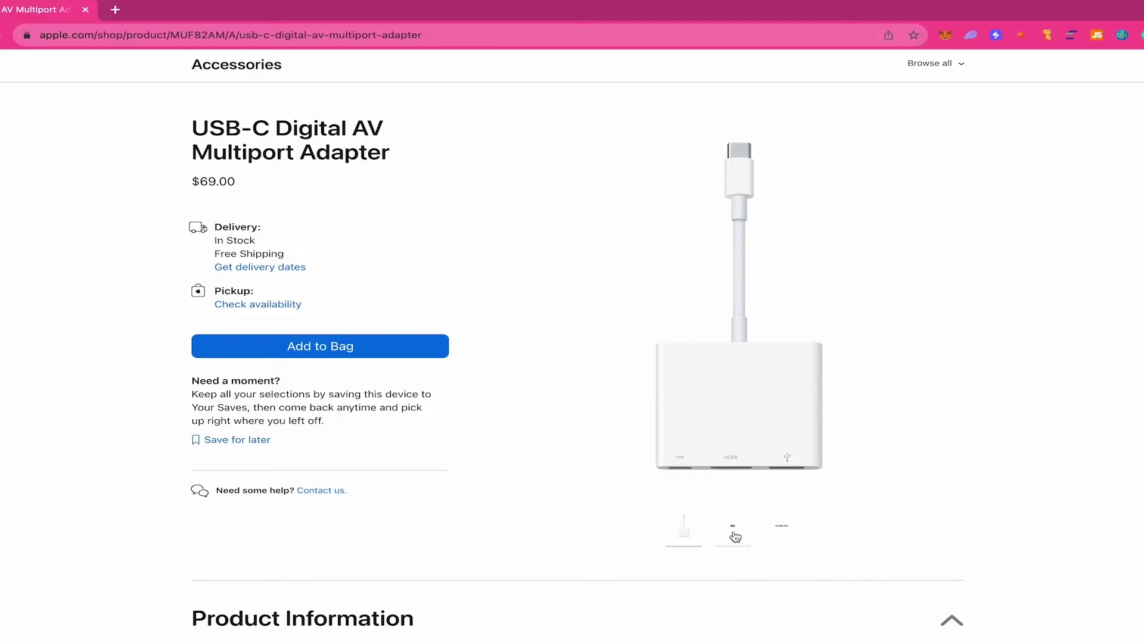
Switch between the adapter's full photo and the close-up of its ports.
left_click(735, 538)
left_click(772, 533)
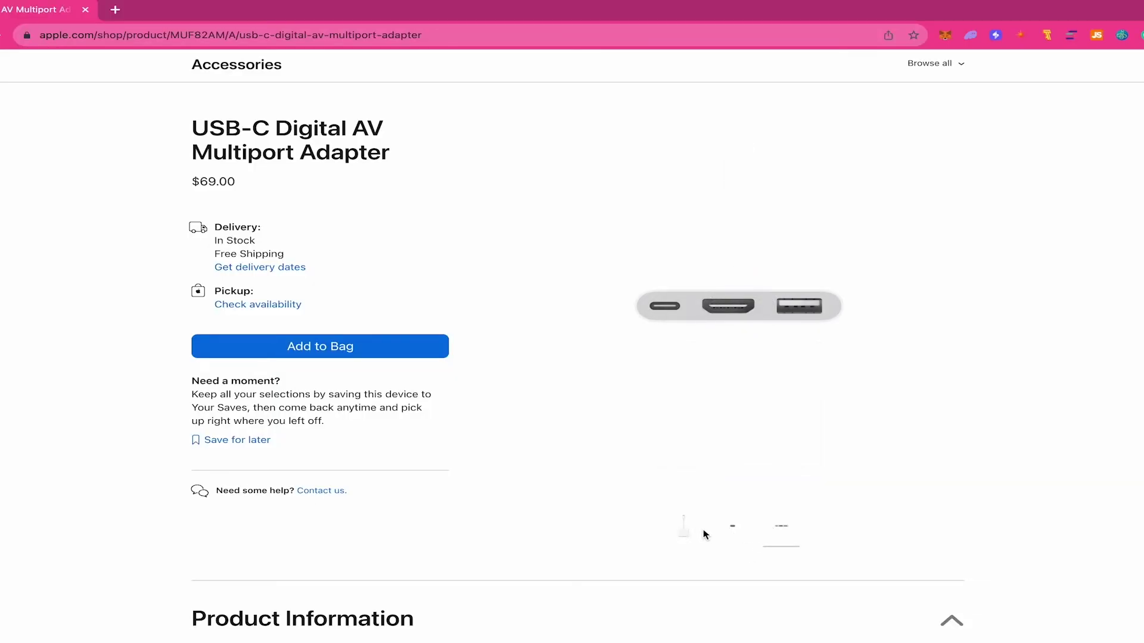
left_click(687, 536)
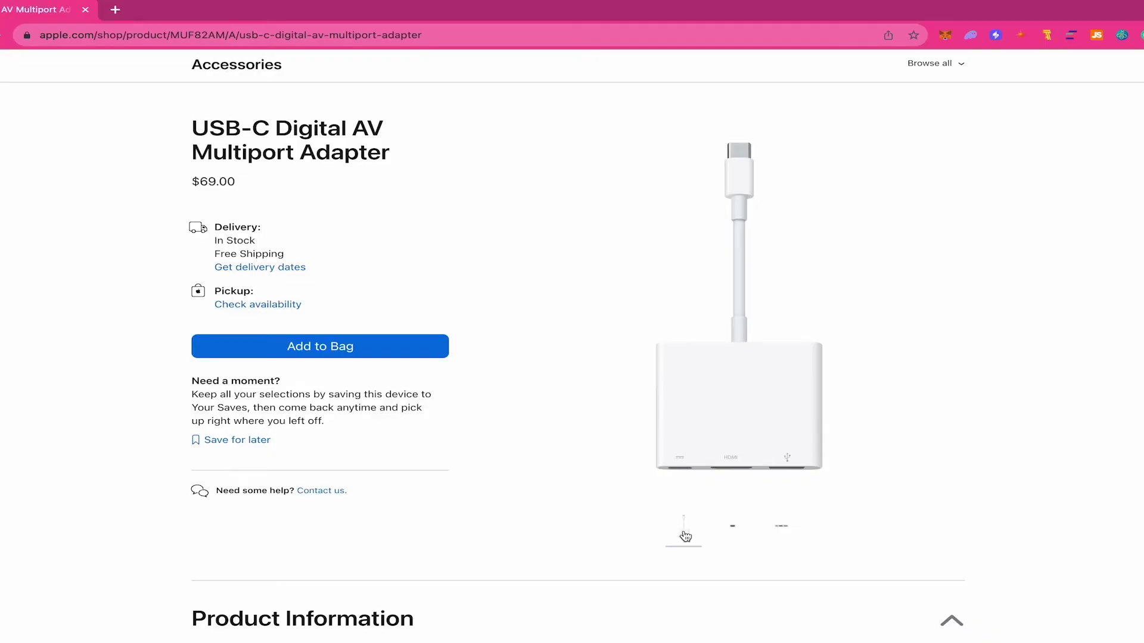
left_click(732, 533)
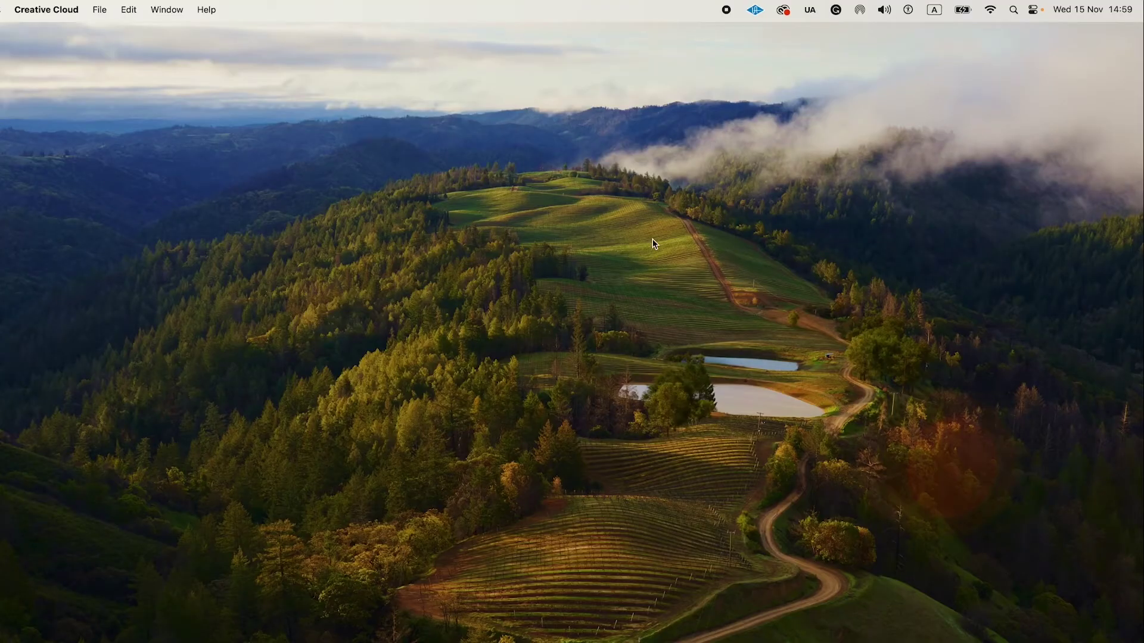
Search Spotlight for 'displays' and open the Displays settings pane.
left_click(1008, 16)
type("displays")
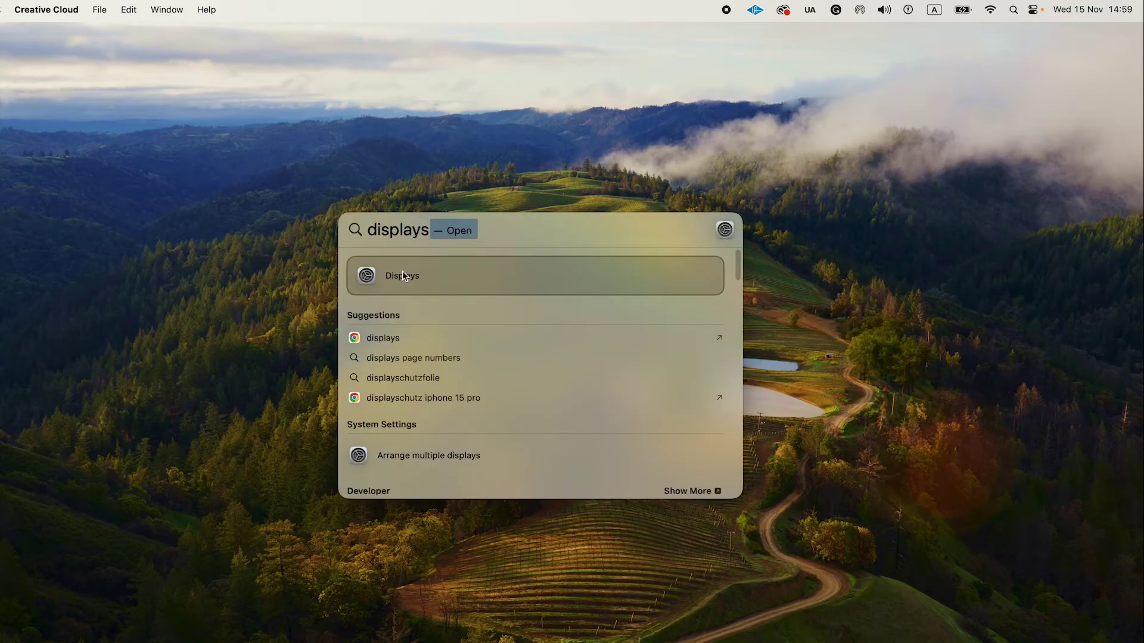
left_click(402, 270)
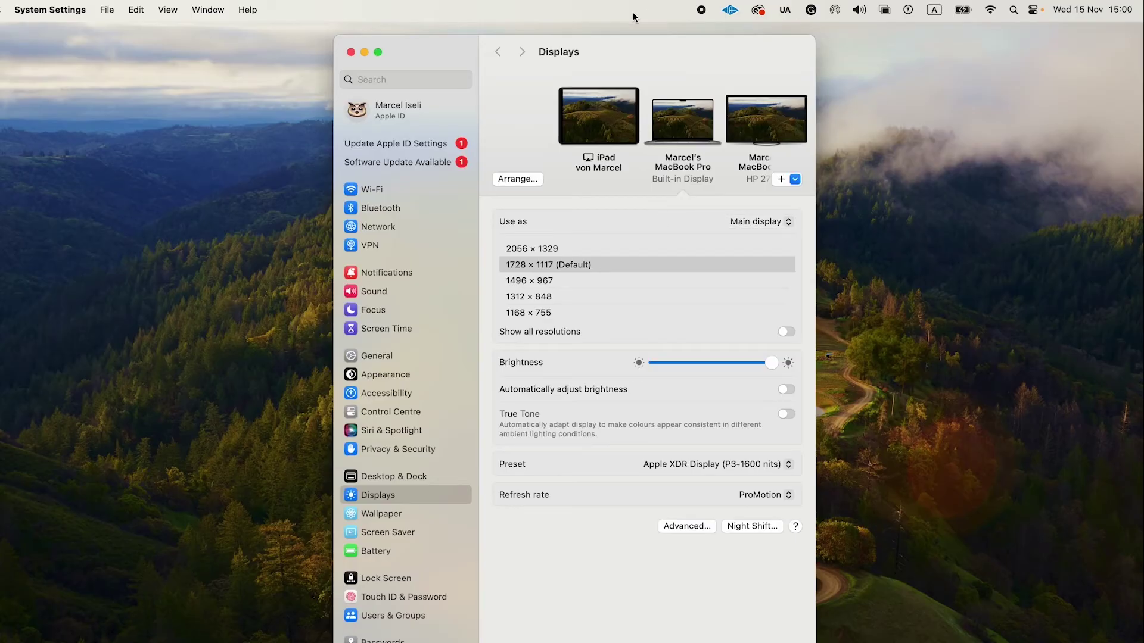